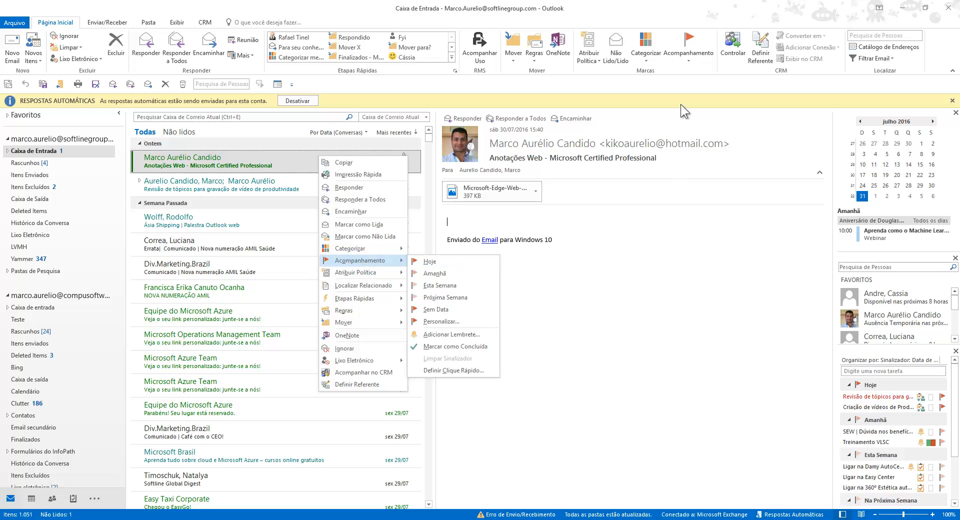
Start a follow-up reminder for the selected "Anotações Web" email with the custom flag text "Responder após o Webcast!".
{"action": "left_click", "coordinate": [694, 58]}
{"action": "left_click", "coordinate": [694, 58]}
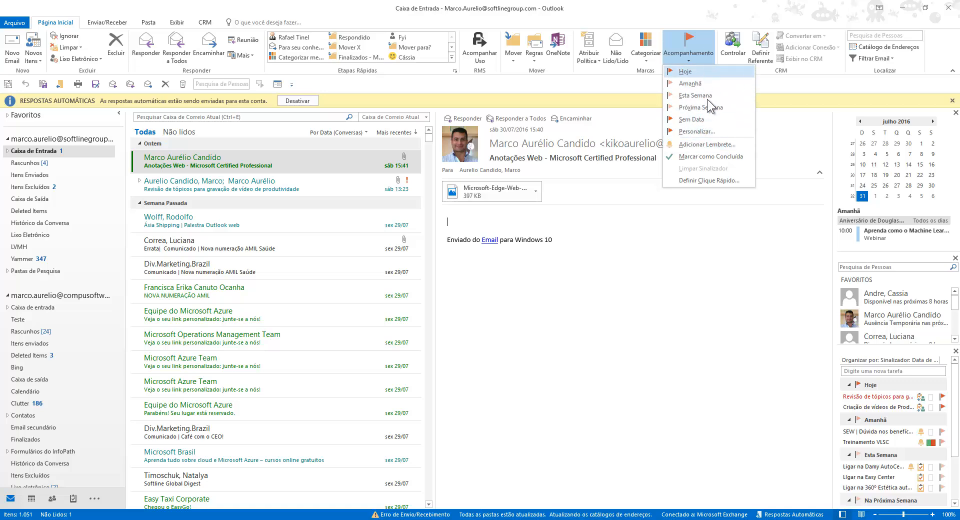
{"action": "left_click", "coordinate": [710, 145]}
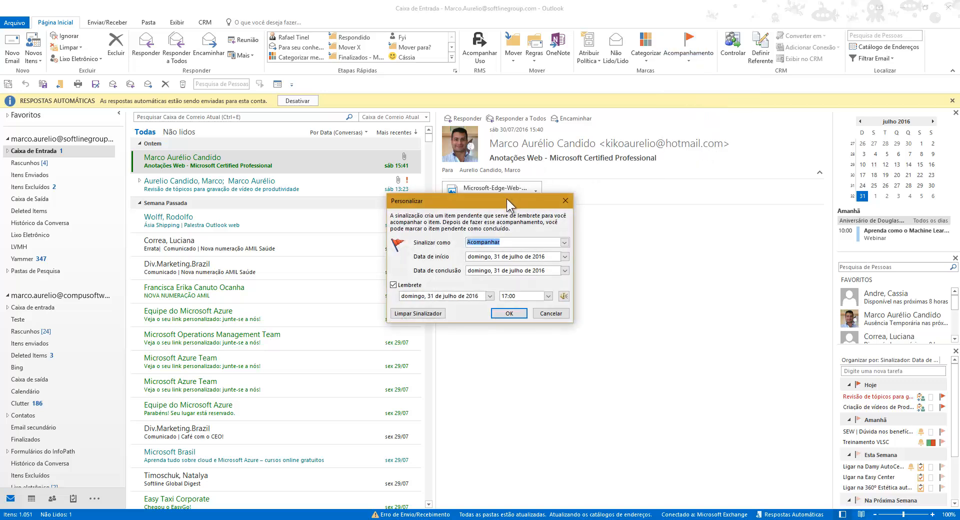
{"action": "left_click", "coordinate": [564, 242]}
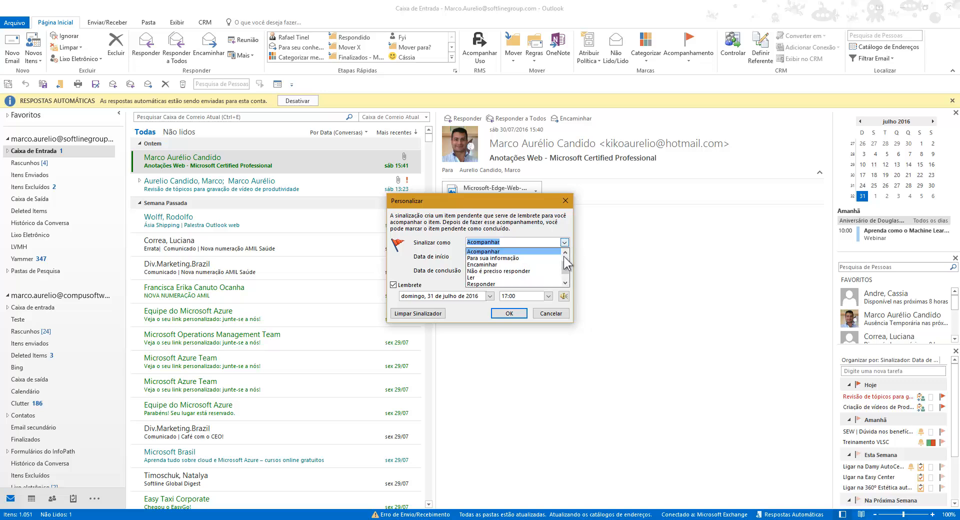
{"action": "left_click_drag", "start_coordinate": [566, 257], "coordinate": [567, 277]}
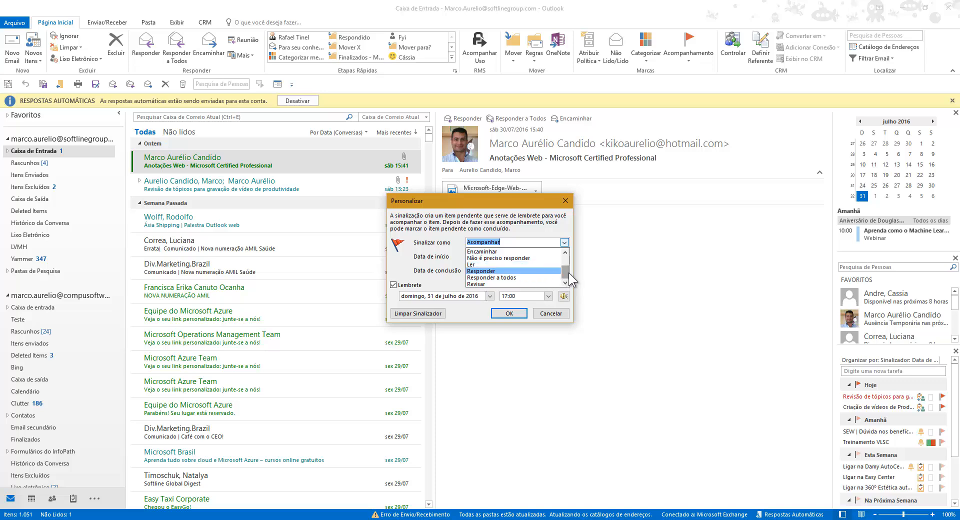
{"action": "left_click_drag", "start_coordinate": [569, 273], "coordinate": [565, 253]}
{"action": "left_click", "coordinate": [536, 236]}
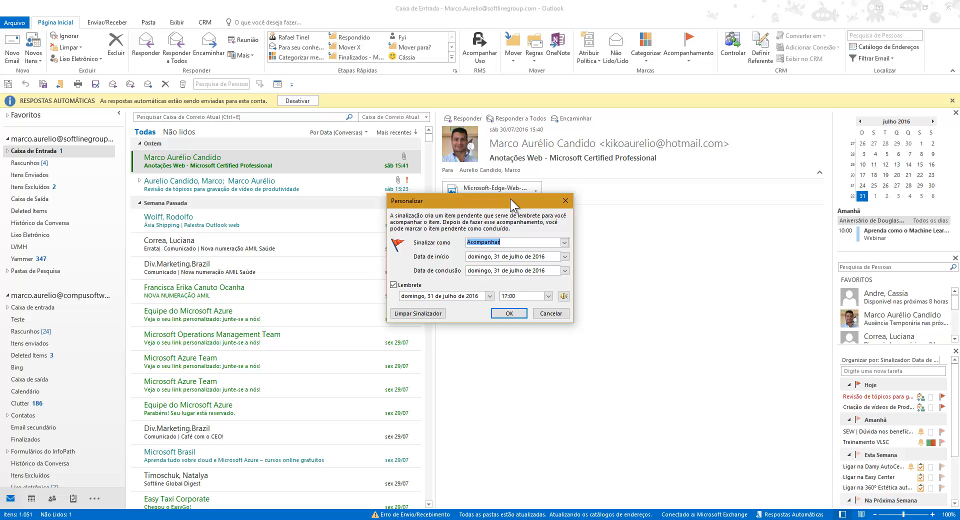
{"action": "type", "text": "Responder após o Webcast!"}
Keep the start date, set the reminder time to 14:30 and apply the flag to the email.
{"action": "left_click", "coordinate": [565, 257]}
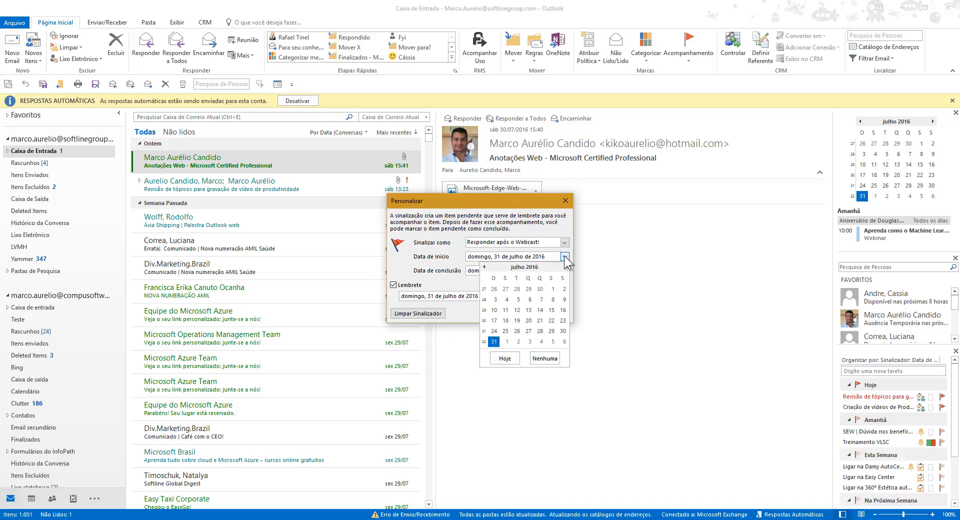
{"action": "left_click", "coordinate": [564, 256]}
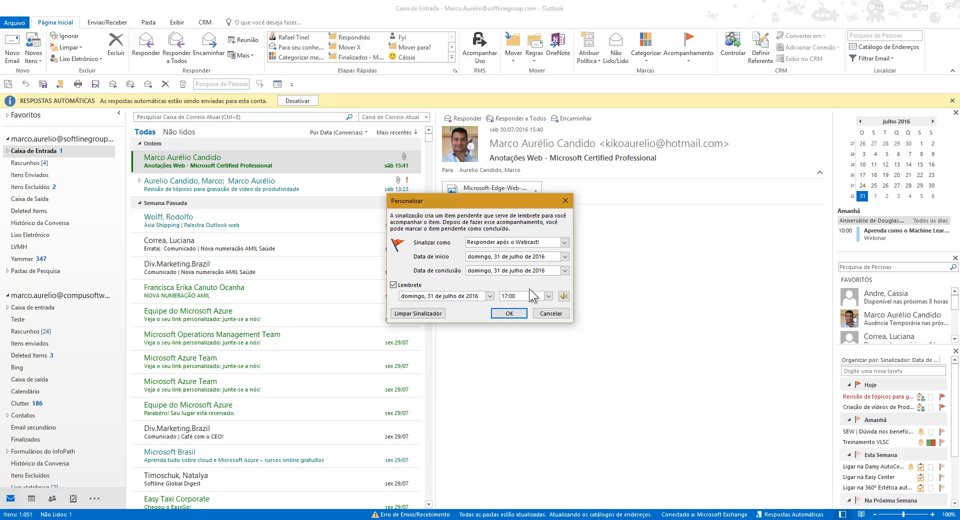
{"action": "left_click_drag", "start_coordinate": [526, 296], "coordinate": [434, 290]}
{"action": "type", "text": "14:30"}
{"action": "left_click", "coordinate": [511, 313]}
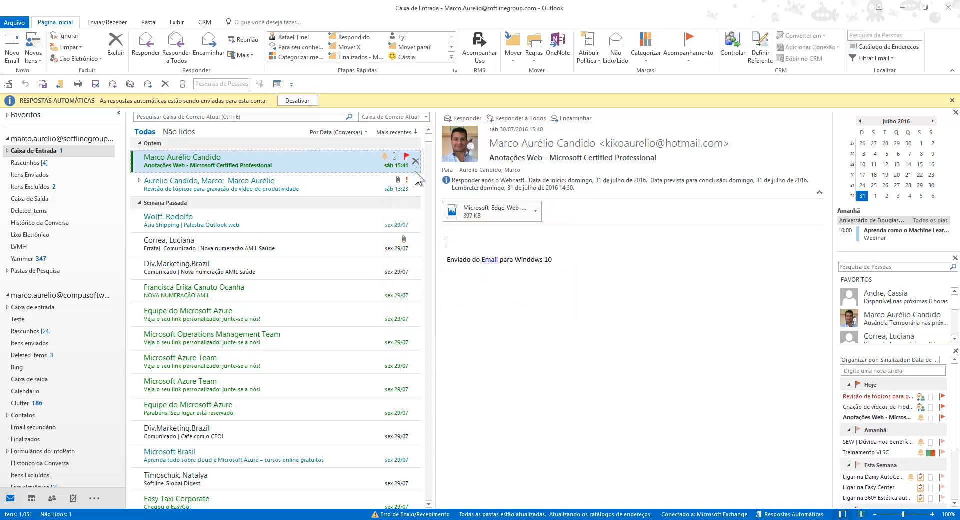
Review the flagged items and tasks in the to-do list, from today's group through the latest due-date group.
{"action": "mouse_move", "coordinate": [872, 421]}
{"action": "mouse_move", "coordinate": [910, 419]}
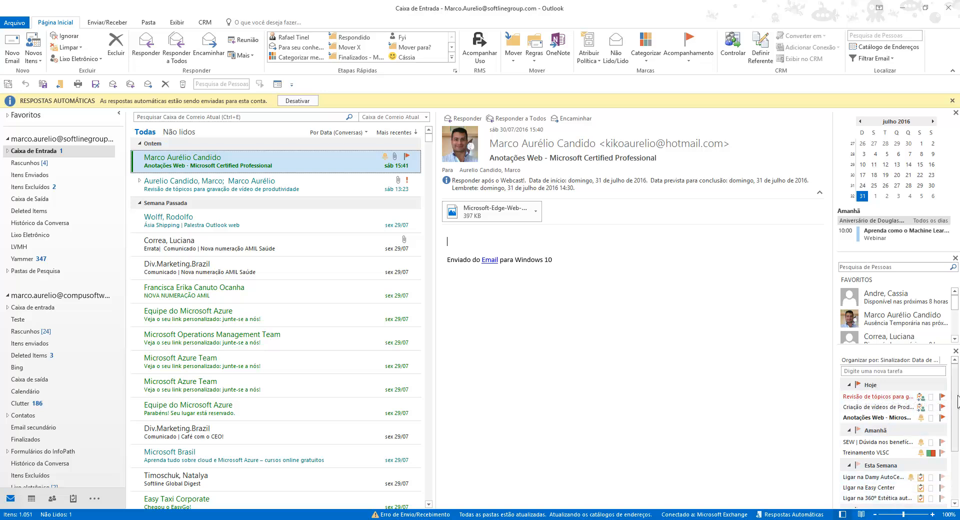
{"action": "left_click_drag", "start_coordinate": [955, 375], "coordinate": [959, 444]}
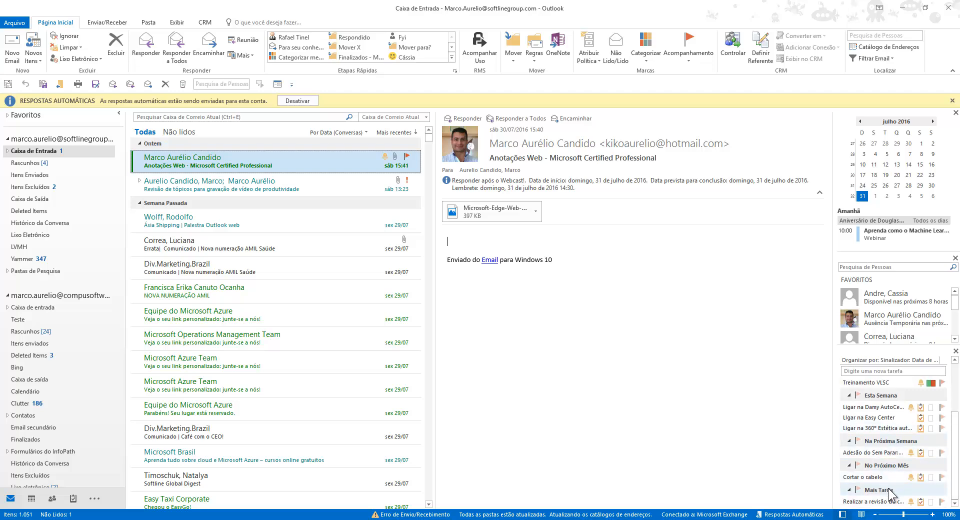
{"action": "left_click_drag", "start_coordinate": [959, 486], "coordinate": [957, 420]}
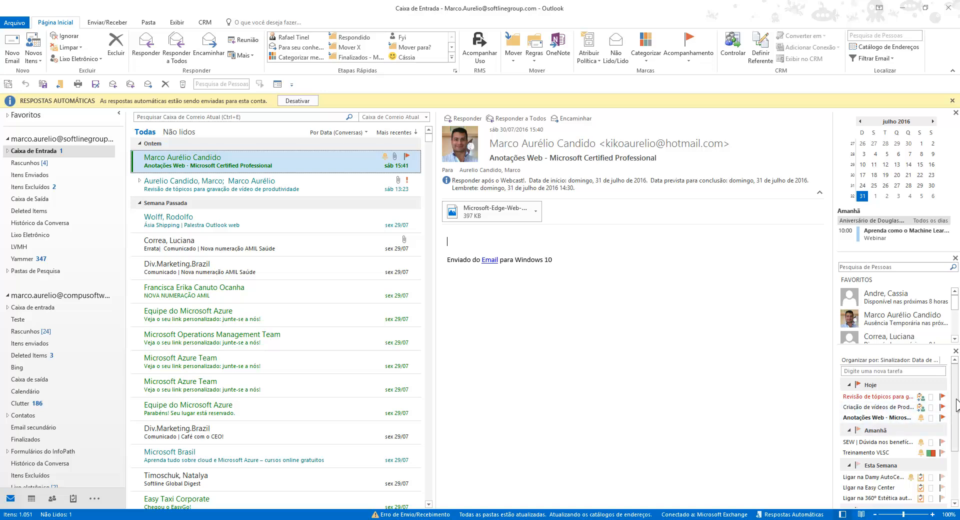
{"action": "left_click_drag", "start_coordinate": [956, 415], "coordinate": [959, 377]}
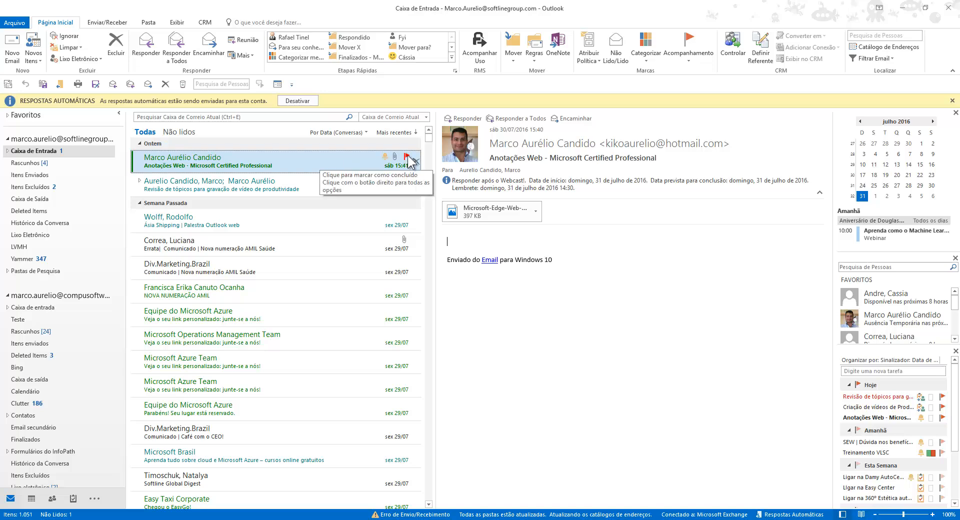
Add a new task for calling a contact, entering "Ligar para o" followed by the contact's first name.
{"action": "left_click", "coordinate": [898, 372]}
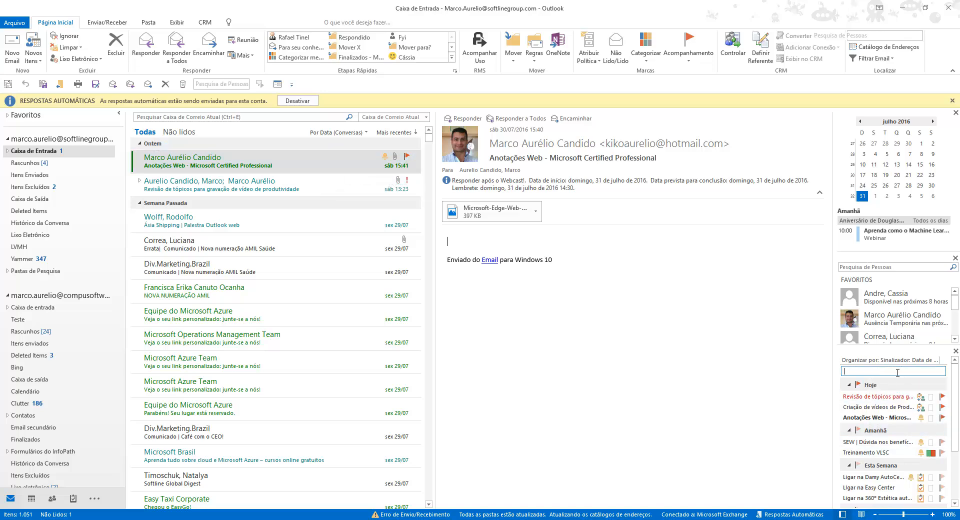
{"action": "type", "text": "L"}
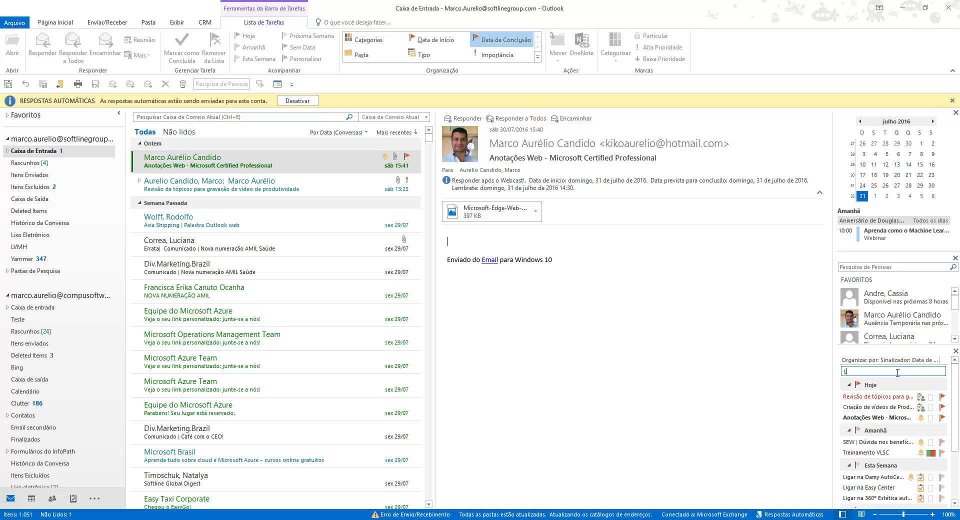
{"action": "type", "text": "igar para o Stefano"}
{"action": "key", "text": "Return"}
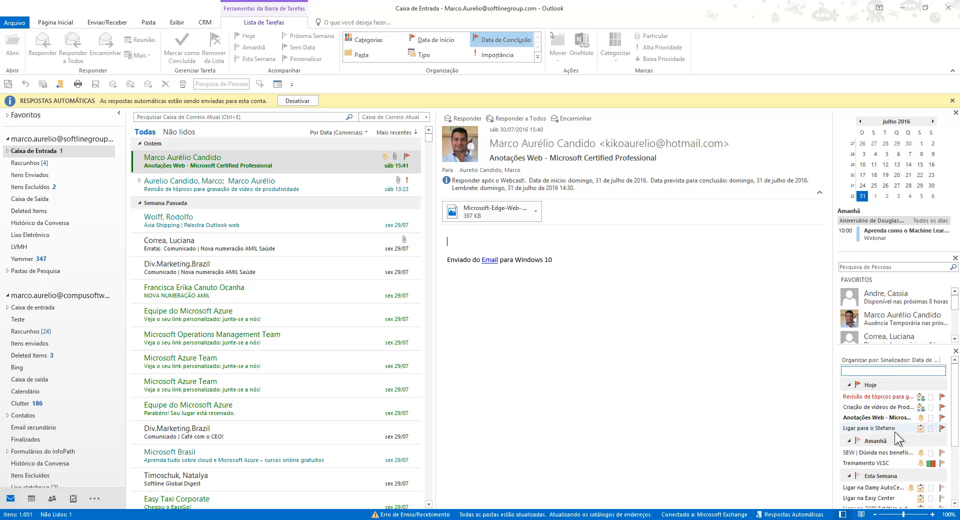
Open the new call task and enable its reminder for Monday 01/08/2016.
{"action": "mouse_move", "coordinate": [883, 428]}
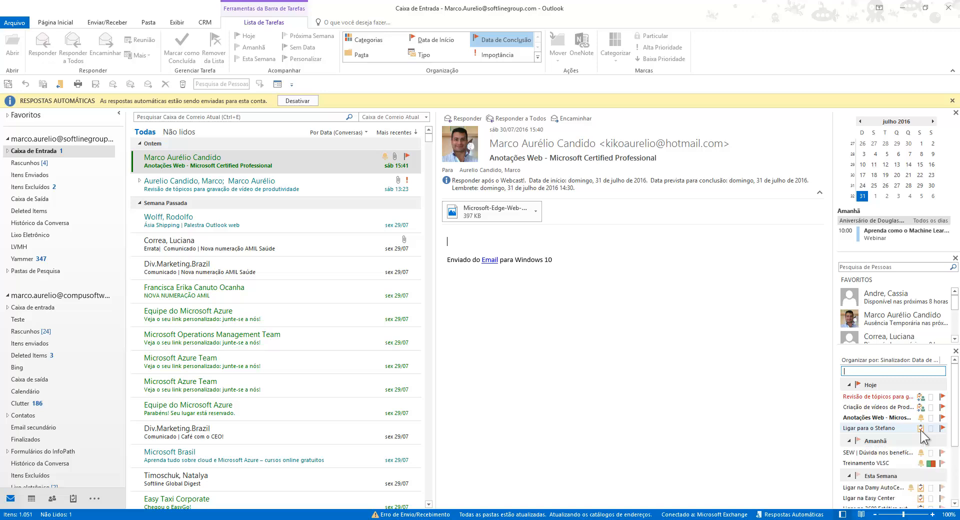
{"action": "double_click", "coordinate": [894, 430]}
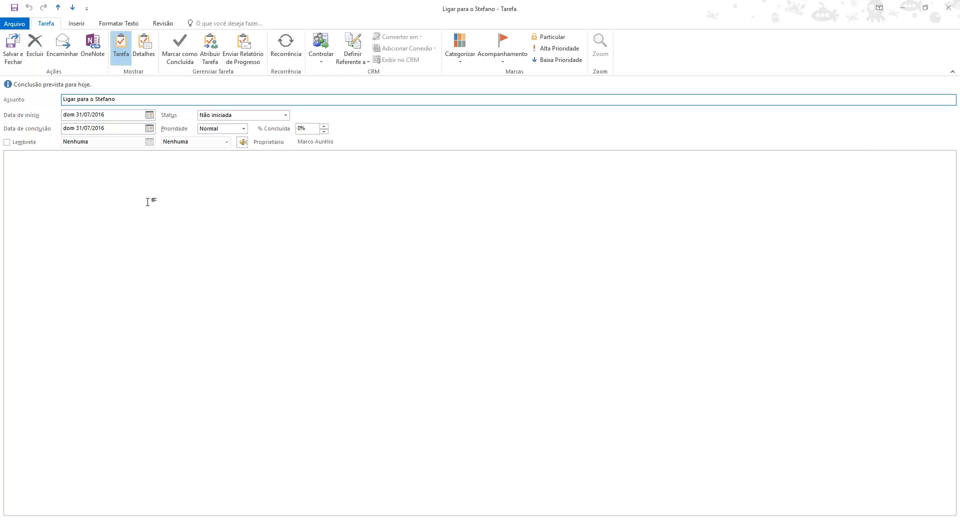
{"action": "left_click", "coordinate": [26, 143]}
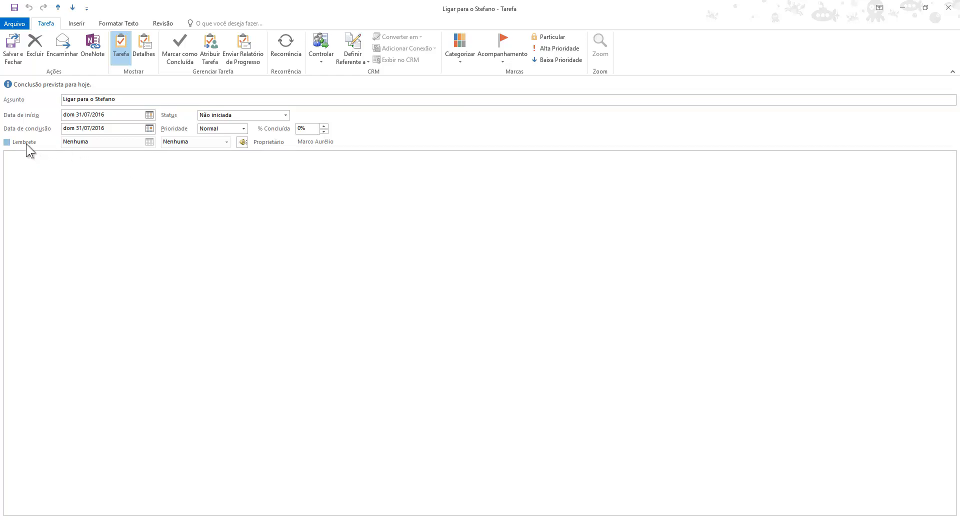
{"action": "left_click", "coordinate": [149, 142]}
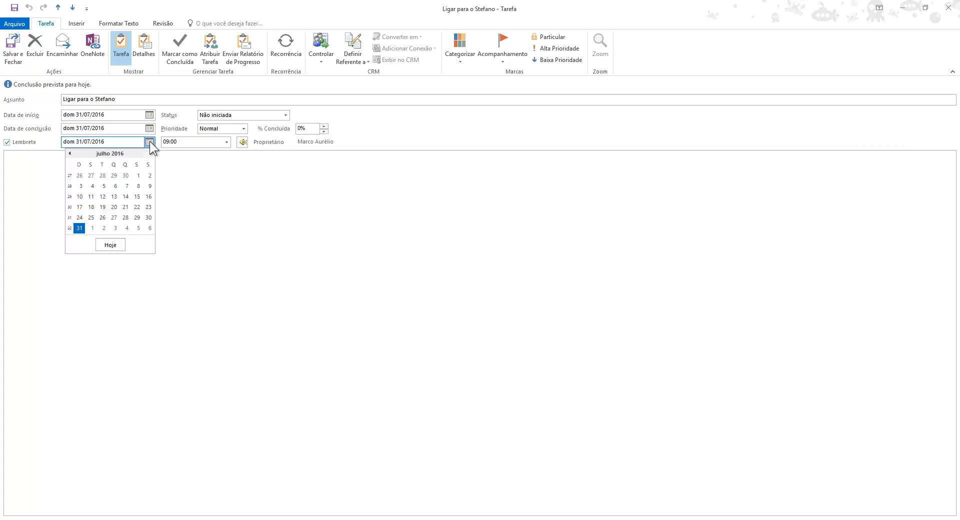
{"action": "left_click", "coordinate": [93, 228]}
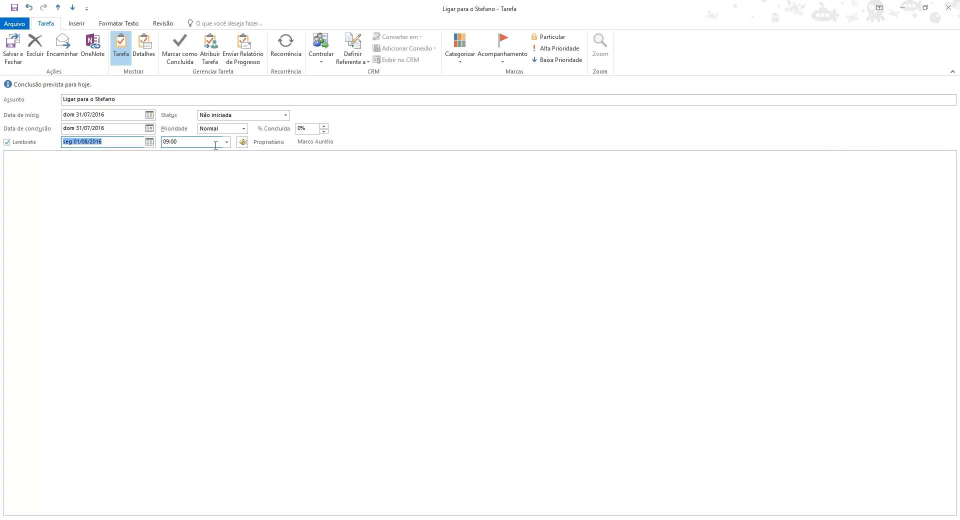
Check which status options the task offers and leave the status as it is.
{"action": "left_click", "coordinate": [286, 115]}
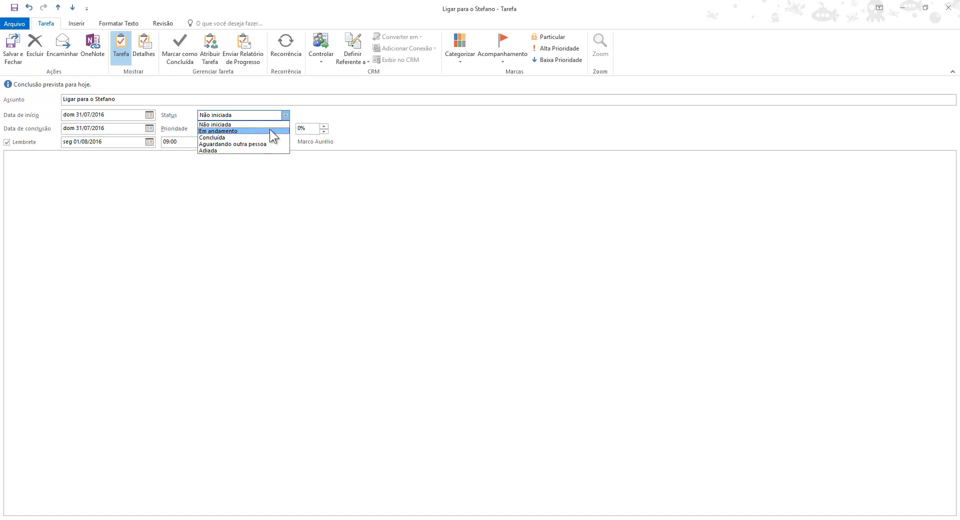
{"action": "left_click", "coordinate": [365, 104]}
{"action": "left_click", "coordinate": [184, 207]}
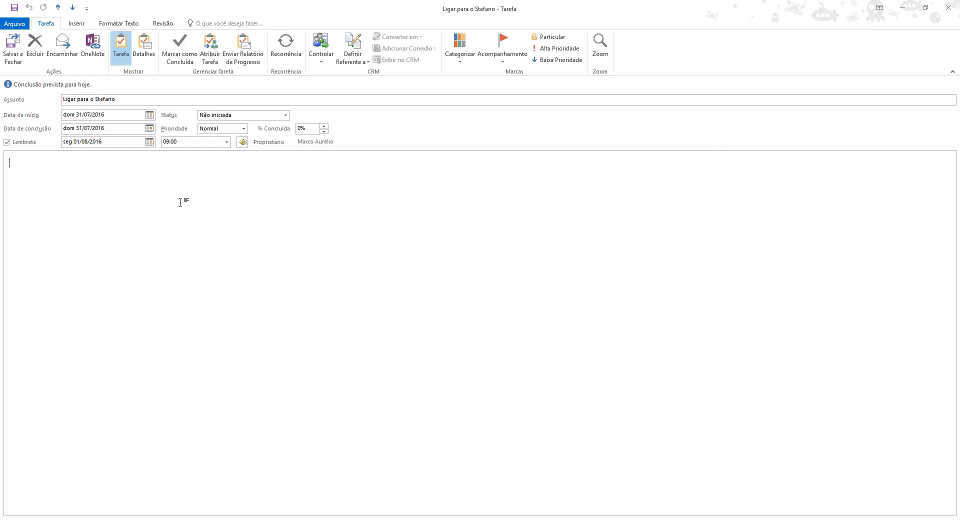
Start assigning the task to someone else, look over the assignment form and close it without saving the changes.
{"action": "left_click", "coordinate": [209, 56]}
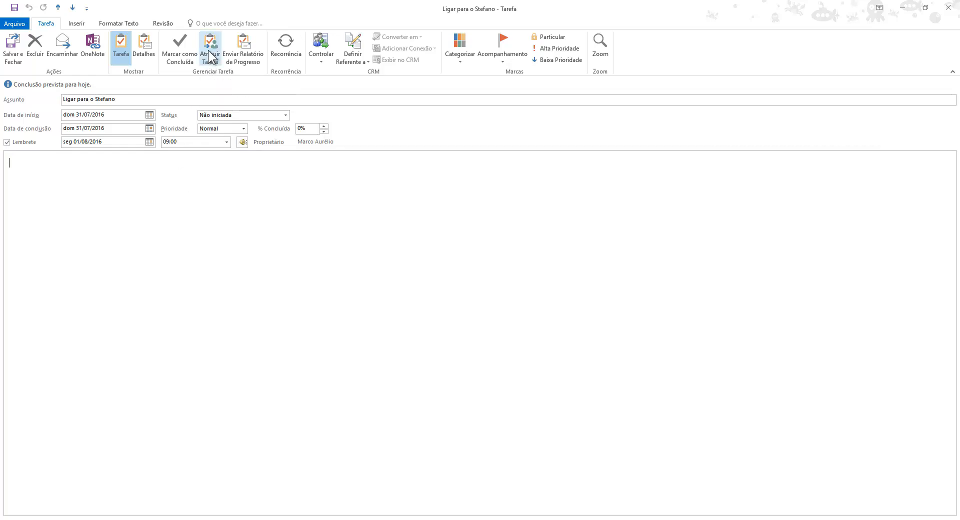
{"action": "left_click", "coordinate": [189, 117]}
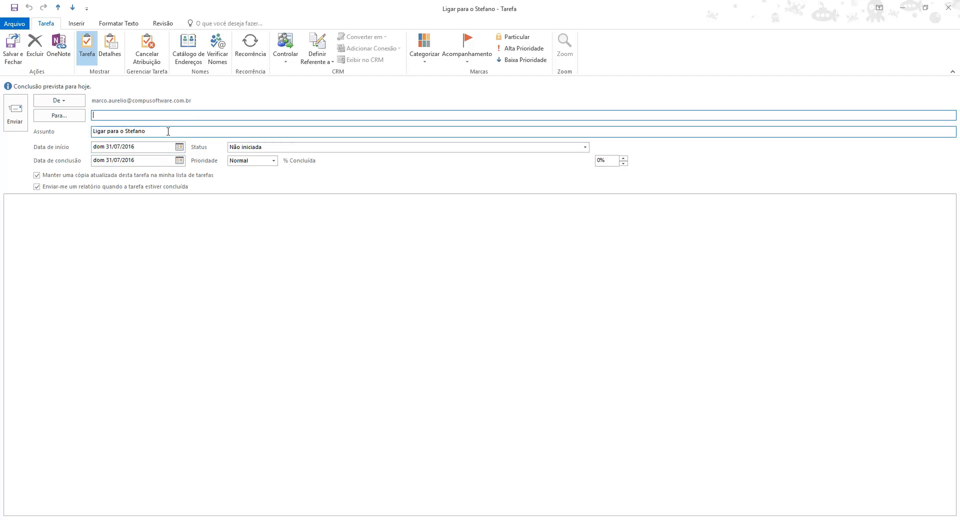
{"action": "key", "text": "Tab"}
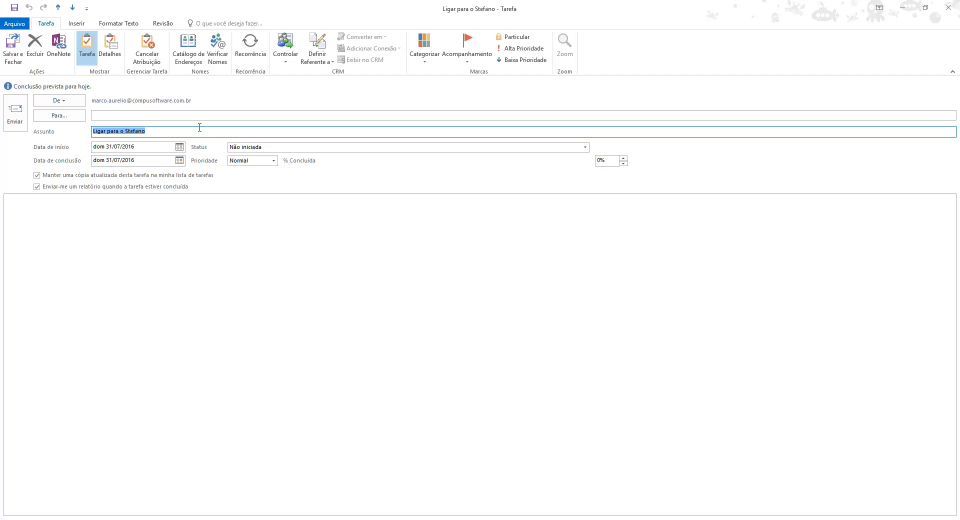
{"action": "left_click", "coordinate": [203, 117]}
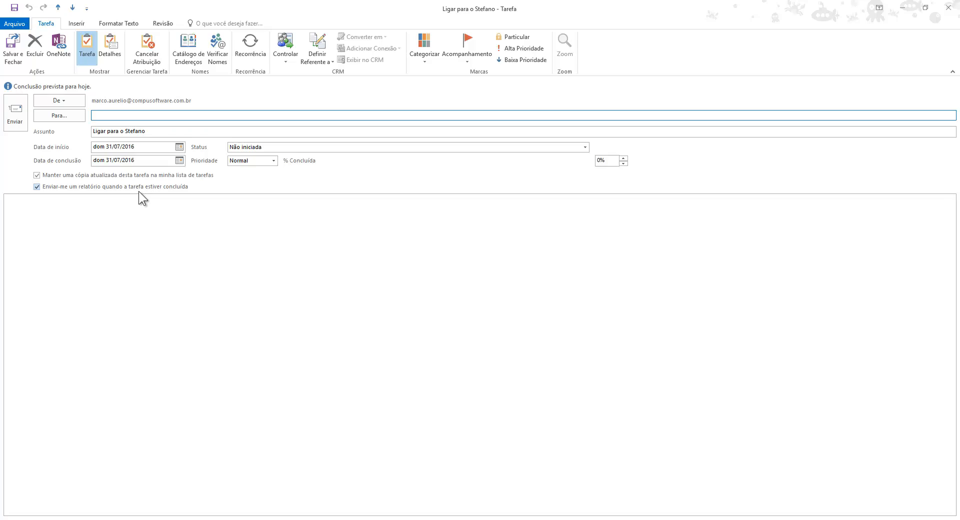
{"action": "left_click", "coordinate": [948, 8]}
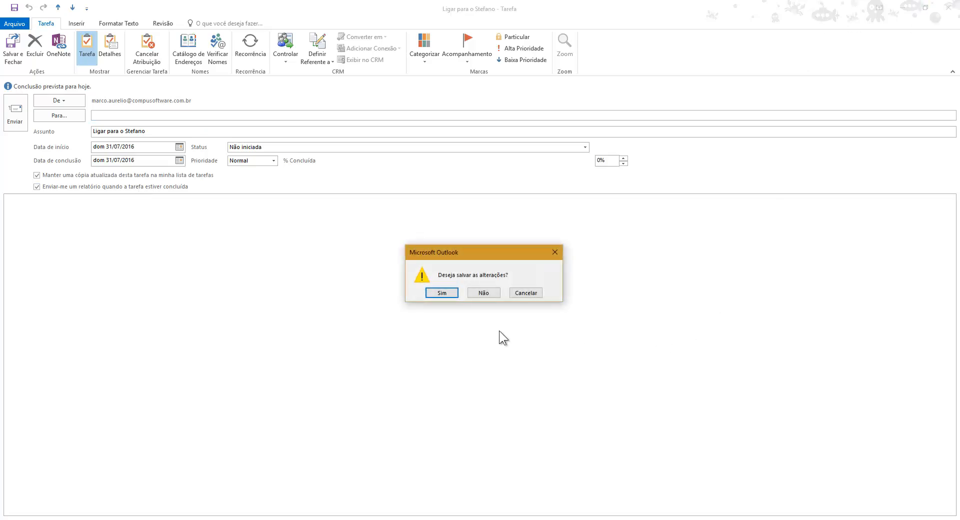
{"action": "left_click", "coordinate": [488, 297]}
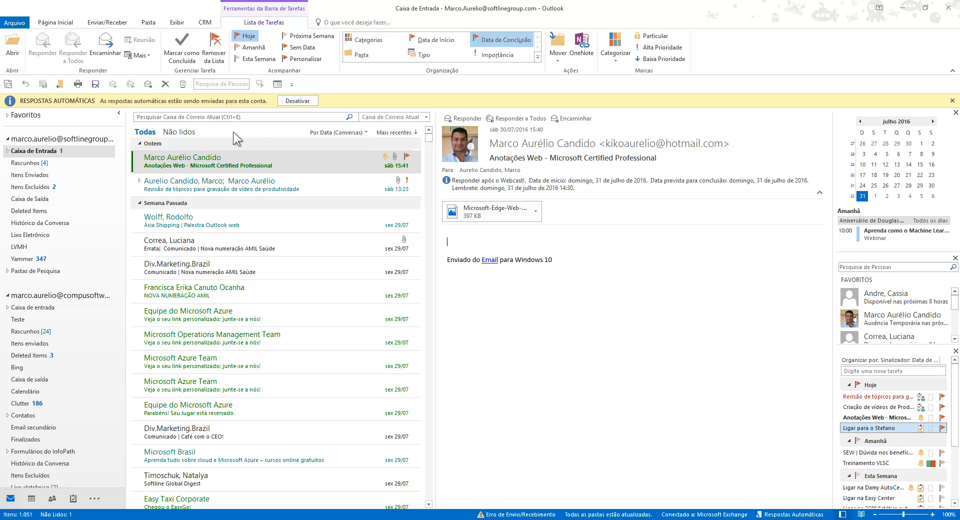
Open the conditional formatting rules in the inbox's advanced view settings.
{"action": "right_click", "coordinate": [218, 131]}
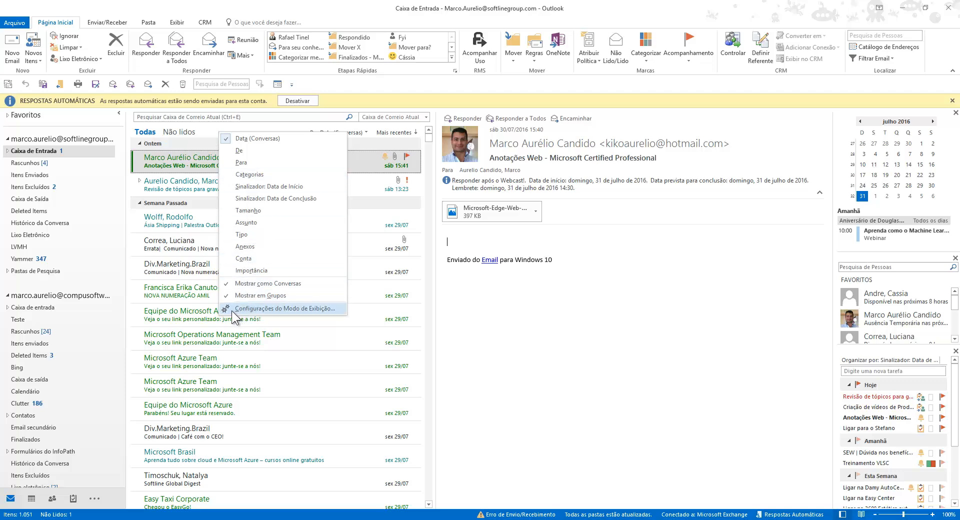
{"action": "left_click", "coordinate": [301, 309]}
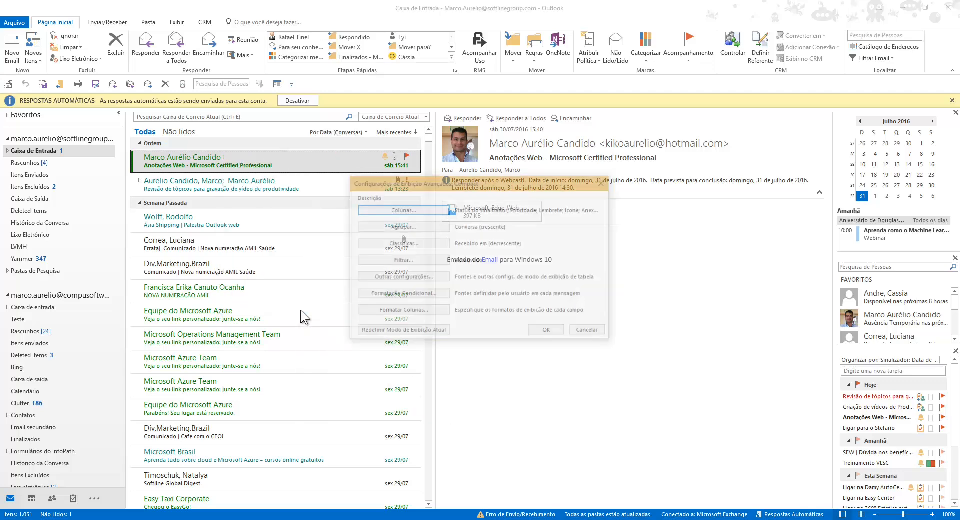
{"action": "left_click_drag", "start_coordinate": [454, 184], "coordinate": [397, 91]}
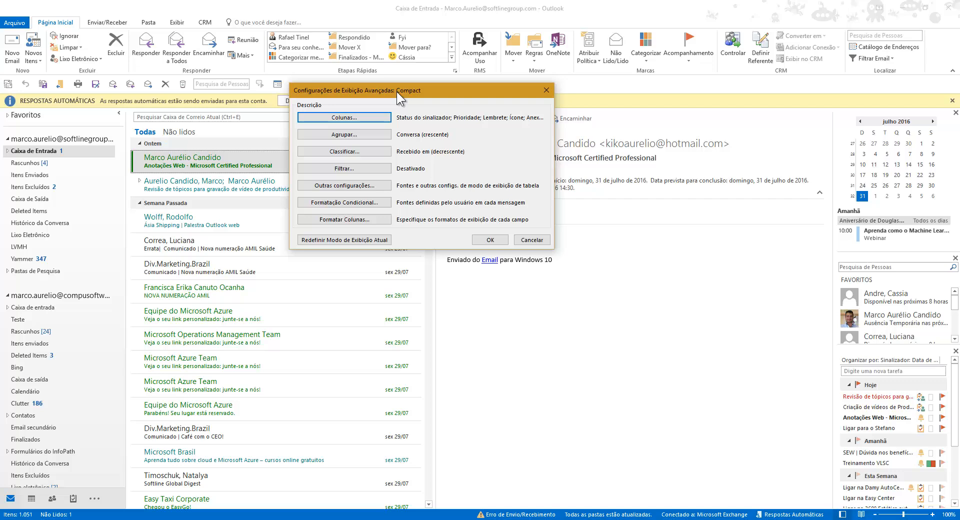
{"action": "left_click", "coordinate": [378, 203]}
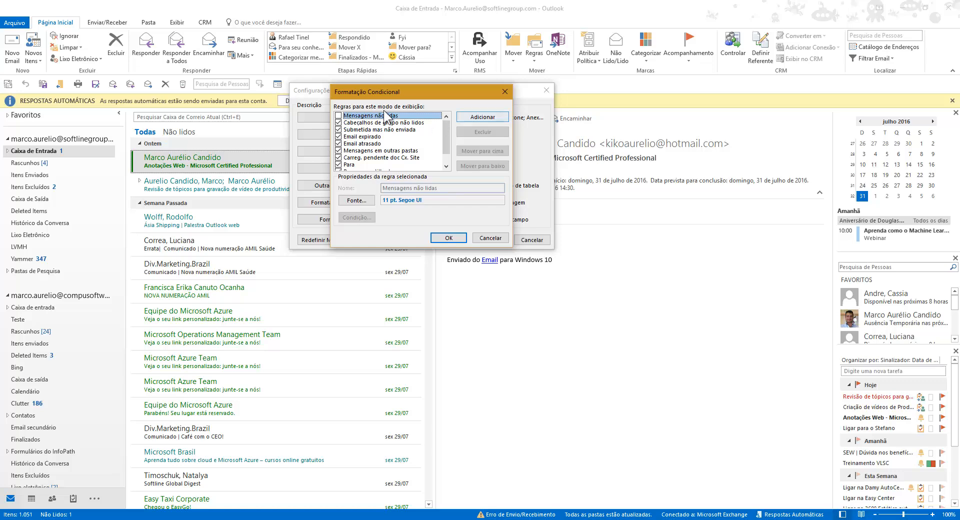
Look through the conditional formatting rules, checking the properties of the Para, Para compartilhado and Cc rules.
{"action": "left_click", "coordinate": [339, 116]}
{"action": "left_click_drag", "start_coordinate": [448, 138], "coordinate": [448, 147]}
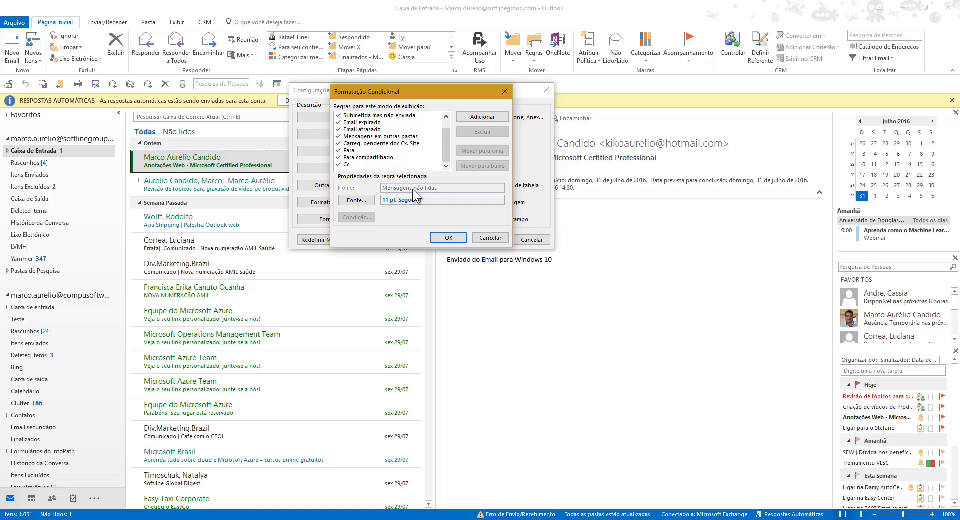
{"action": "left_click", "coordinate": [349, 151]}
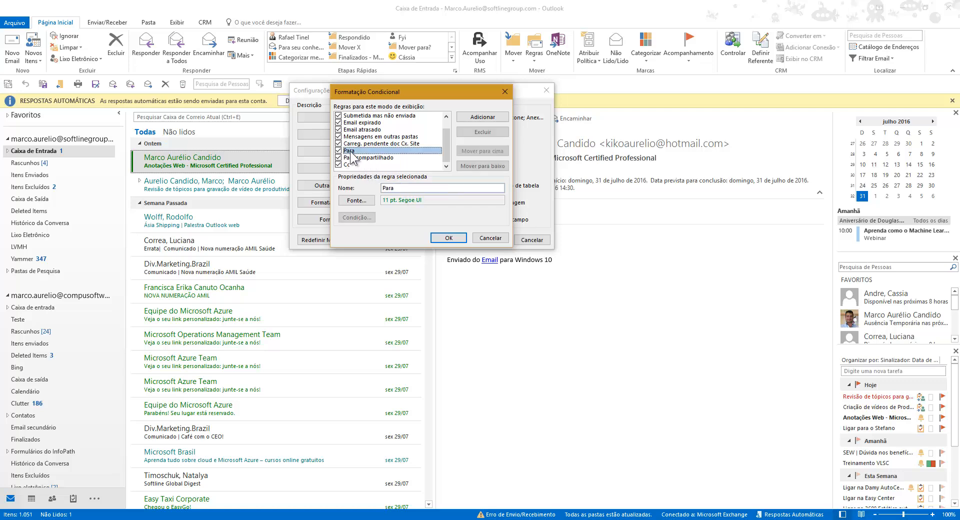
{"action": "left_click", "coordinate": [413, 189]}
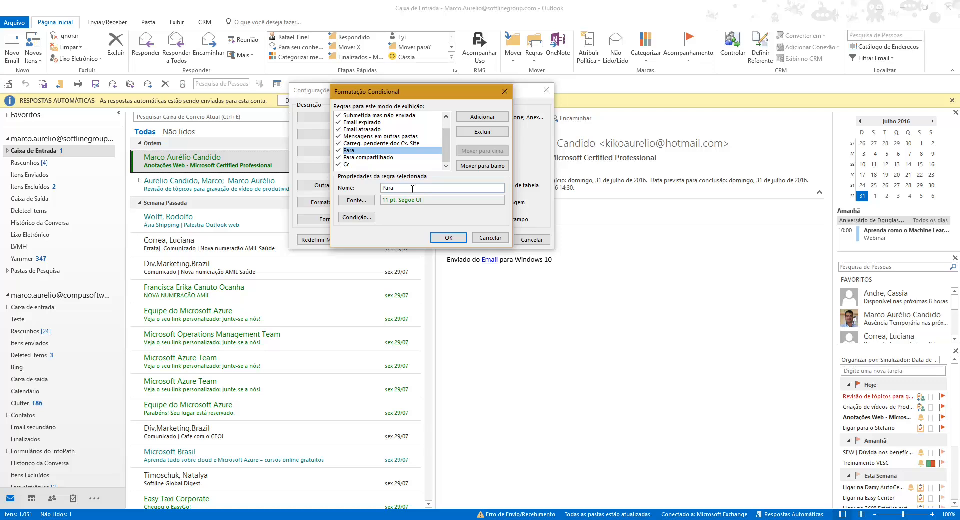
{"action": "left_click", "coordinate": [376, 157]}
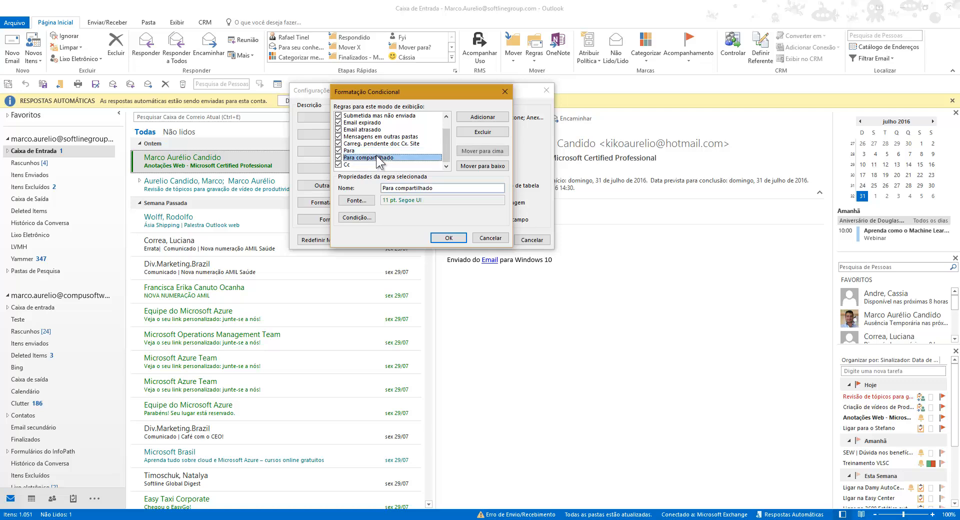
{"action": "left_click", "coordinate": [352, 164]}
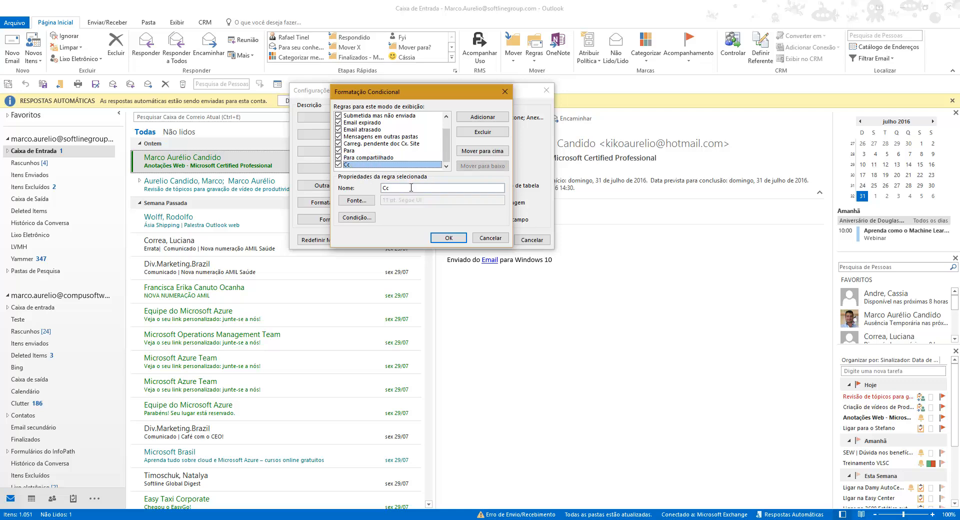
Set the font size of the Para rule to Grande, keeping its colour Verde.
{"action": "left_click", "coordinate": [358, 150]}
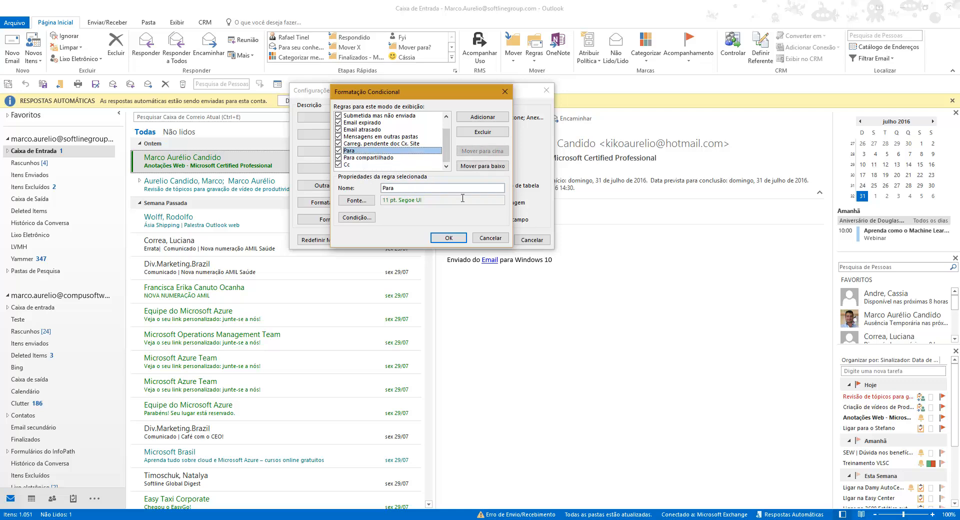
{"action": "left_click", "coordinate": [366, 200]}
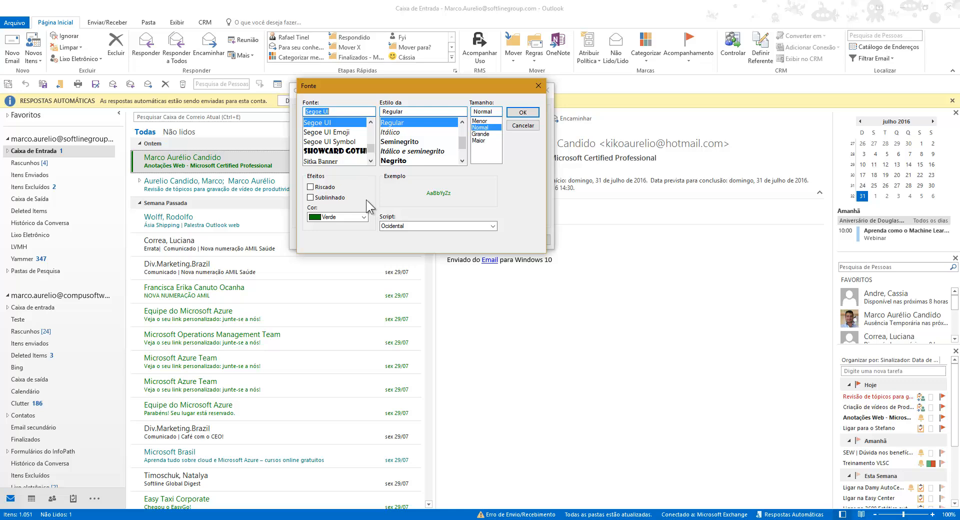
{"action": "left_click", "coordinate": [488, 134]}
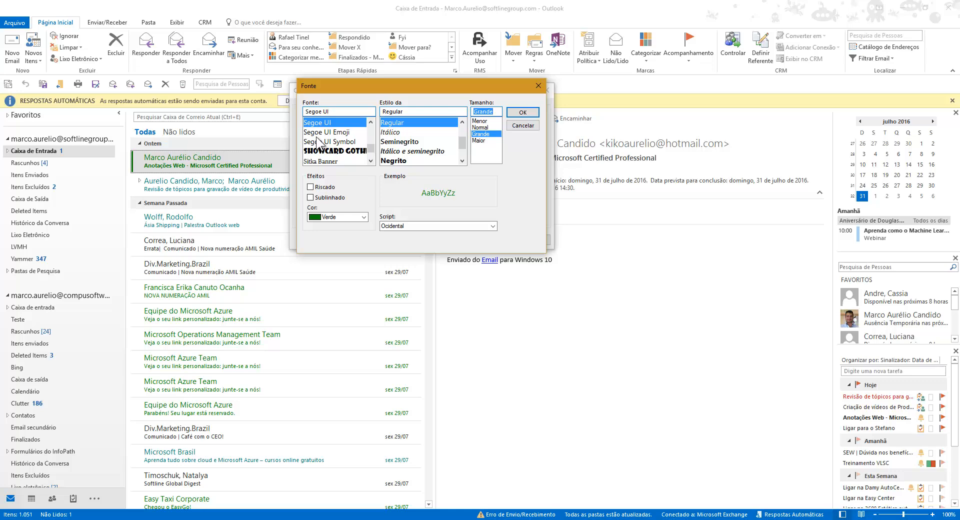
{"action": "left_click", "coordinate": [364, 216]}
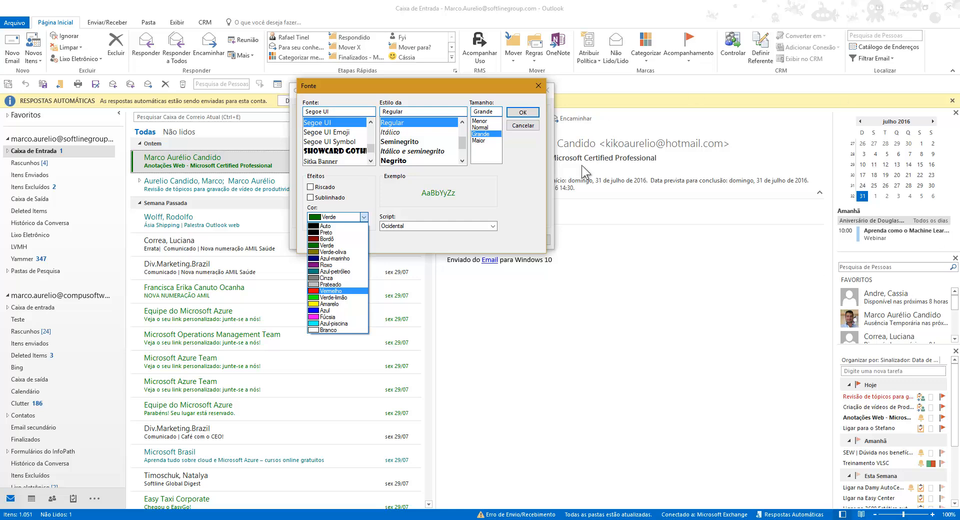
{"action": "key", "text": "Escape"}
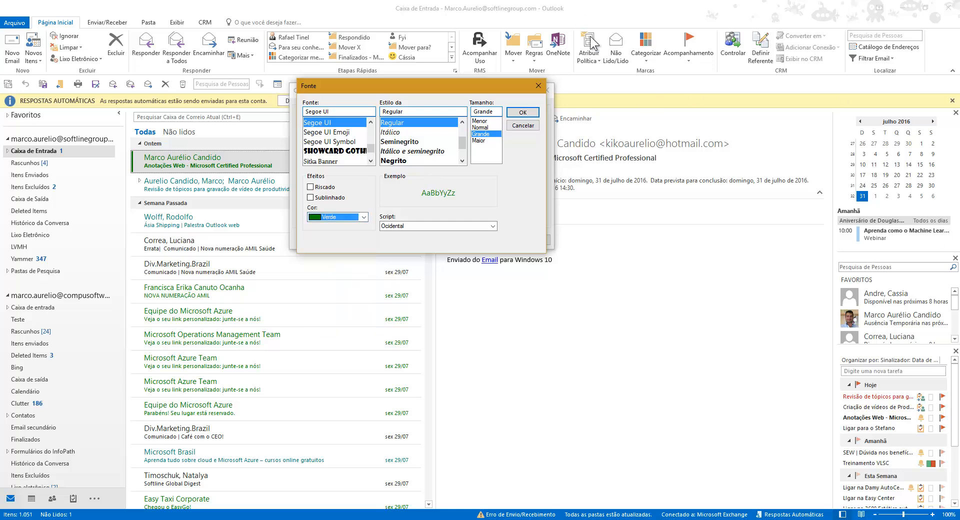
{"action": "left_click", "coordinate": [523, 112]}
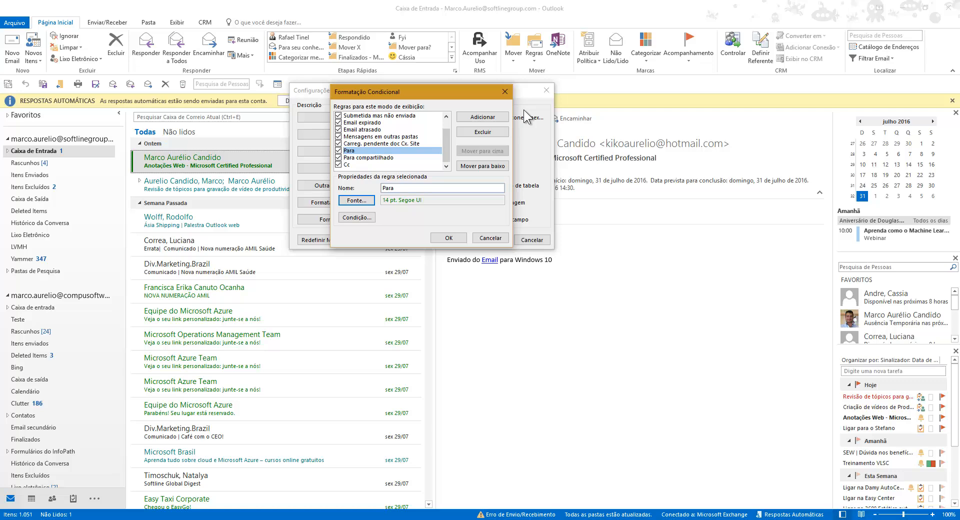
Check the Para rule's recipient-line condition, leave it as it is, and apply the conditional formatting to the inbox.
{"action": "left_click", "coordinate": [362, 216]}
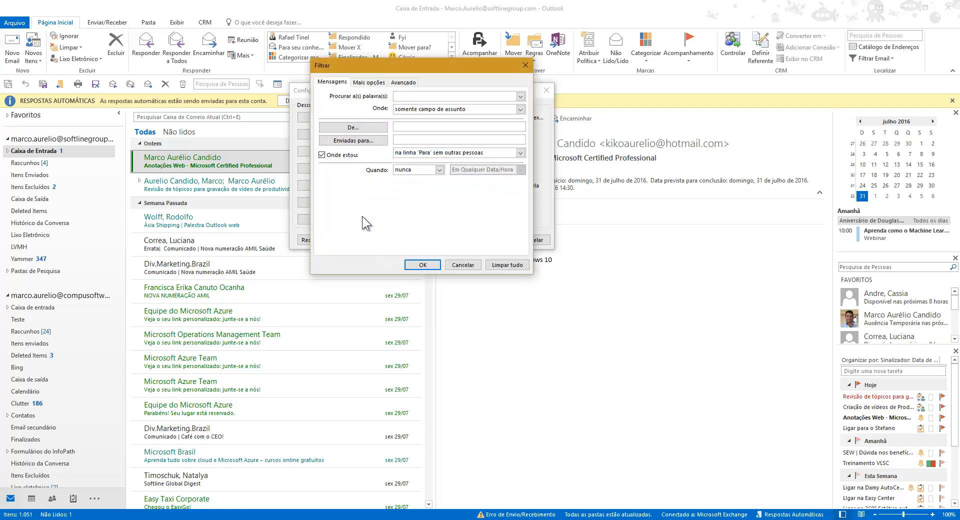
{"action": "left_click", "coordinate": [322, 155]}
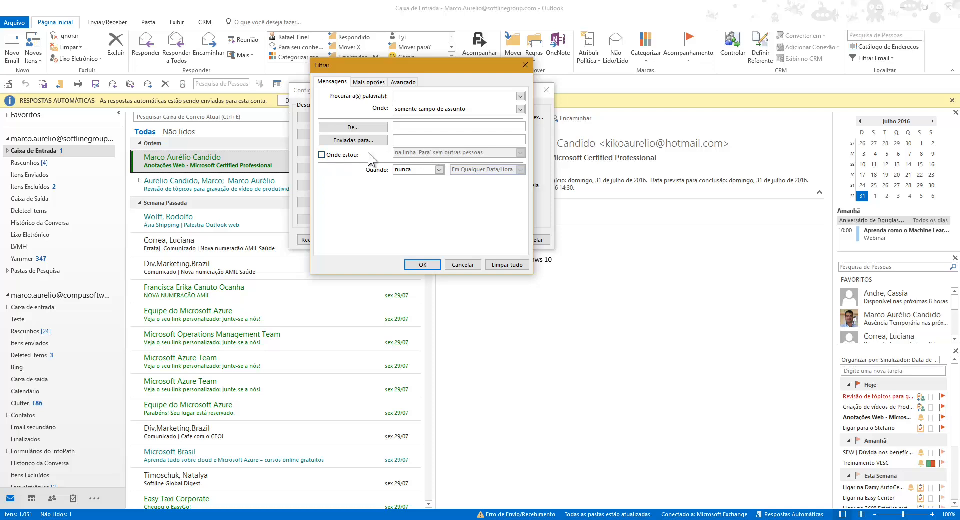
{"action": "left_click", "coordinate": [322, 156]}
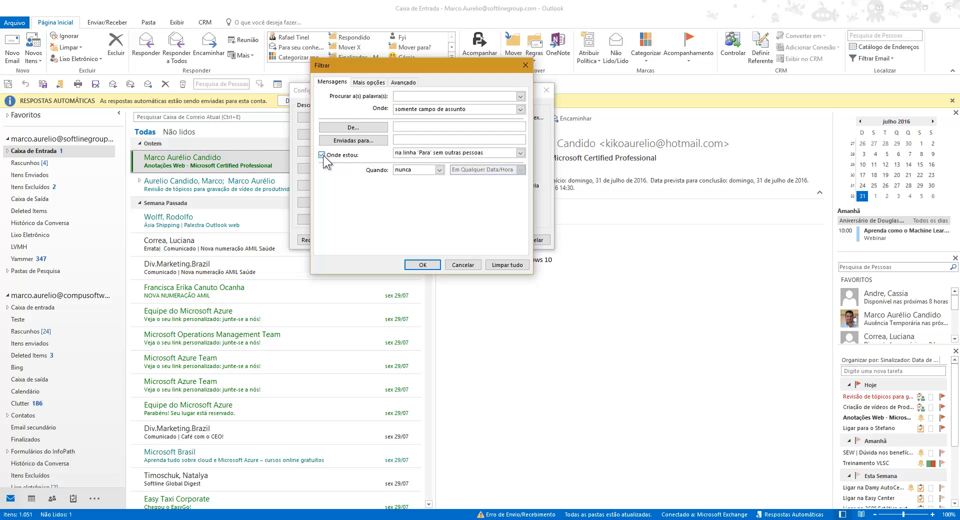
{"action": "left_click", "coordinate": [502, 153]}
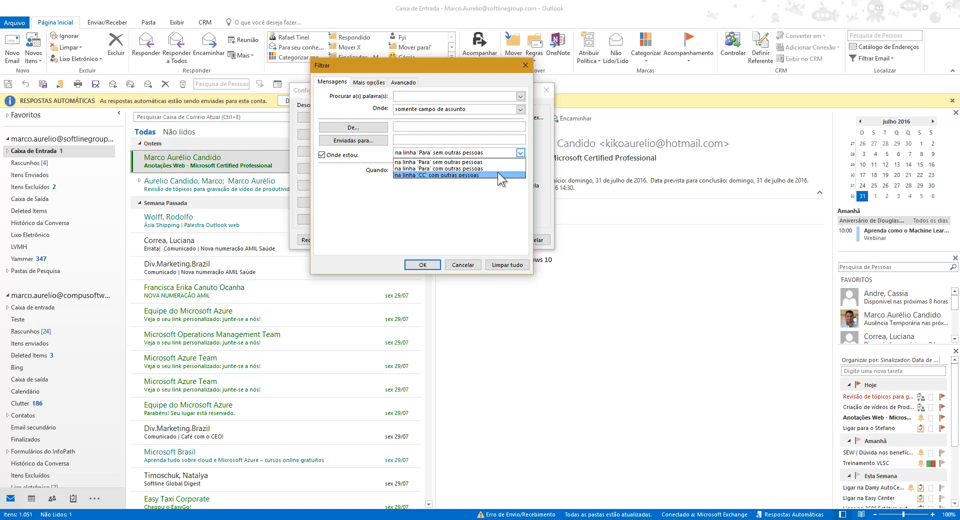
{"action": "left_click", "coordinate": [496, 207]}
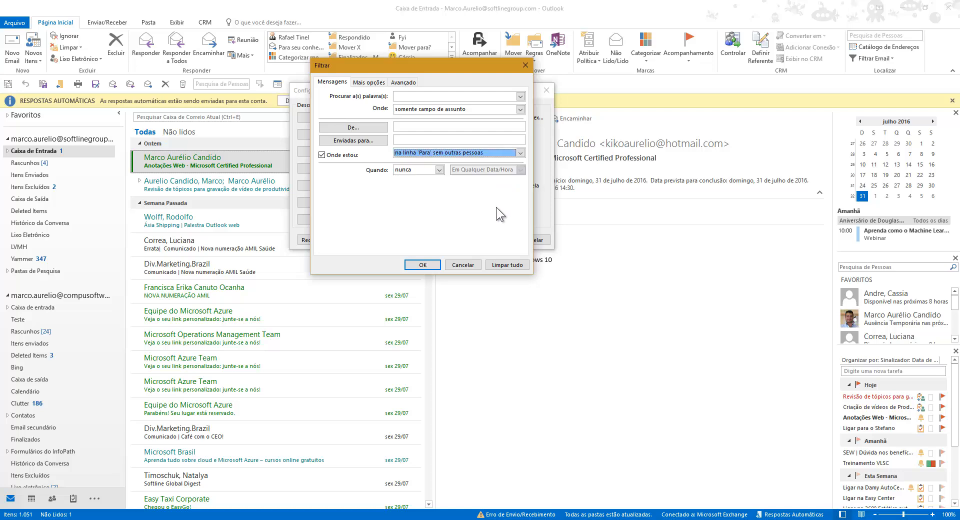
{"action": "left_click", "coordinate": [463, 265]}
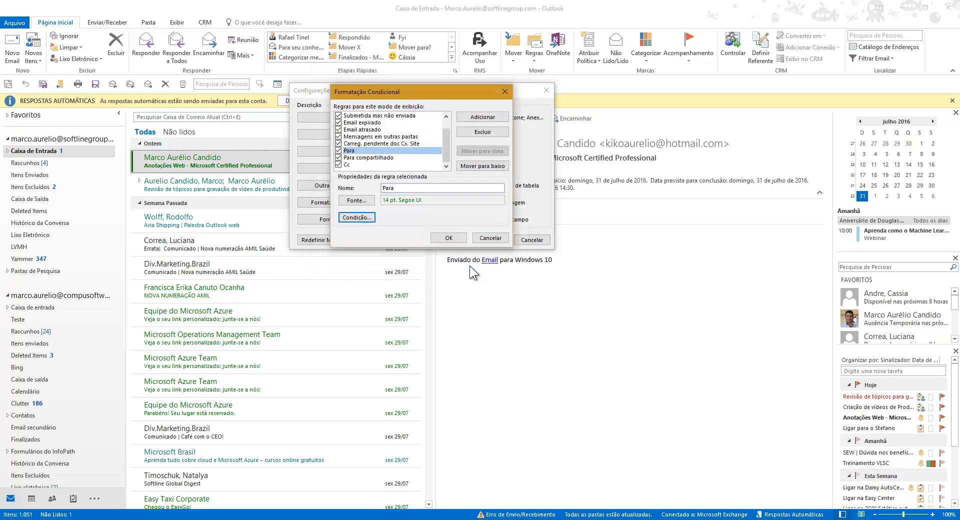
{"action": "left_click", "coordinate": [451, 239]}
{"action": "left_click", "coordinate": [477, 239]}
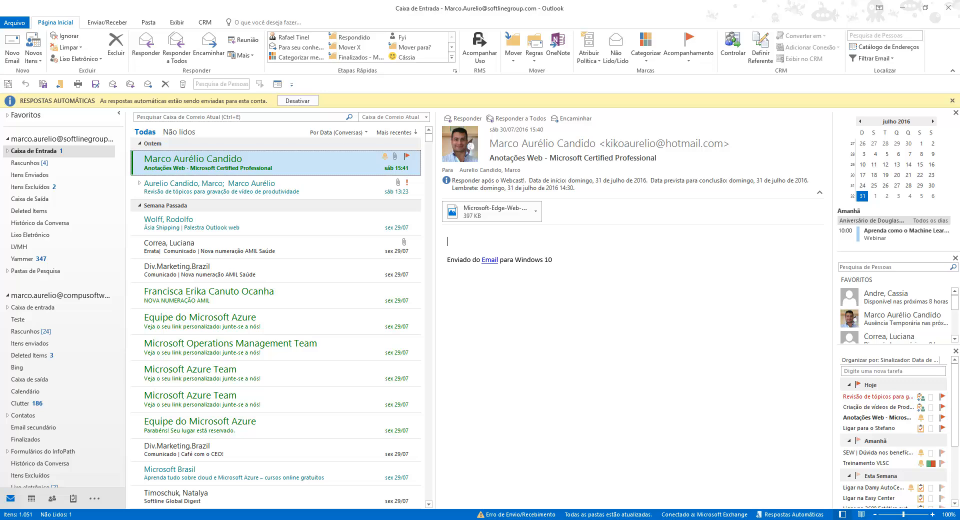
Check Outlook's new-email alert option in the notification area without changing it.
{"action": "left_click", "coordinate": [834, 519]}
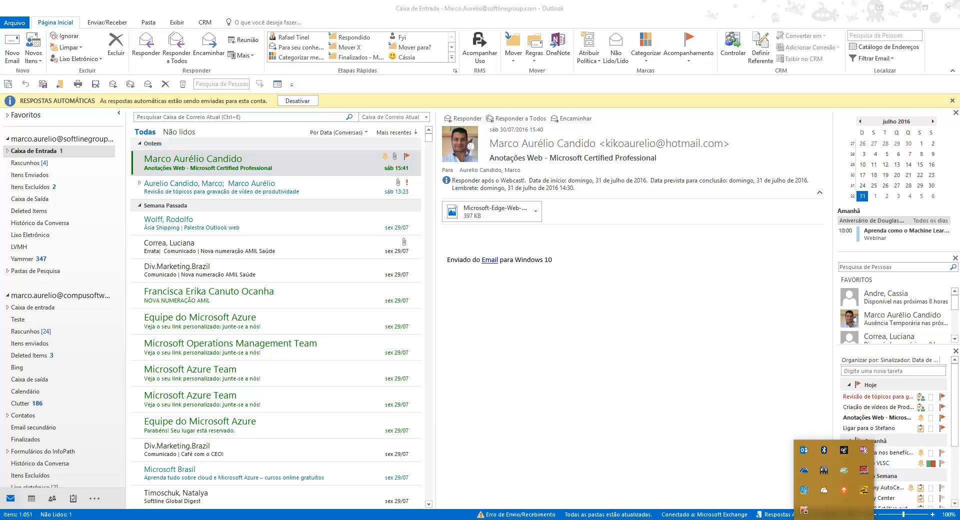
{"action": "right_click", "coordinate": [804, 451]}
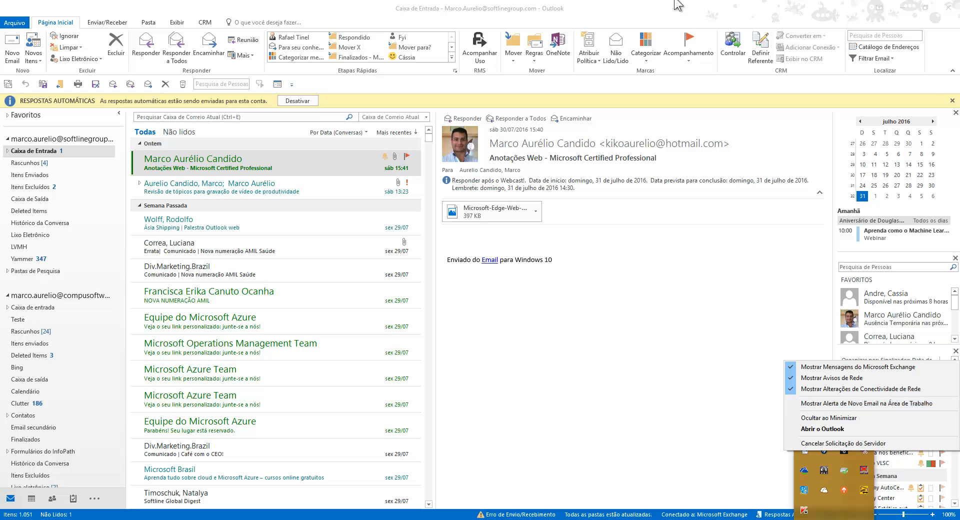
{"action": "left_click", "coordinate": [614, 2]}
Switch to the presentation to show the 4D concept slide and return to the Outlook inbox.
{"action": "key", "text": "alt+Tab"}
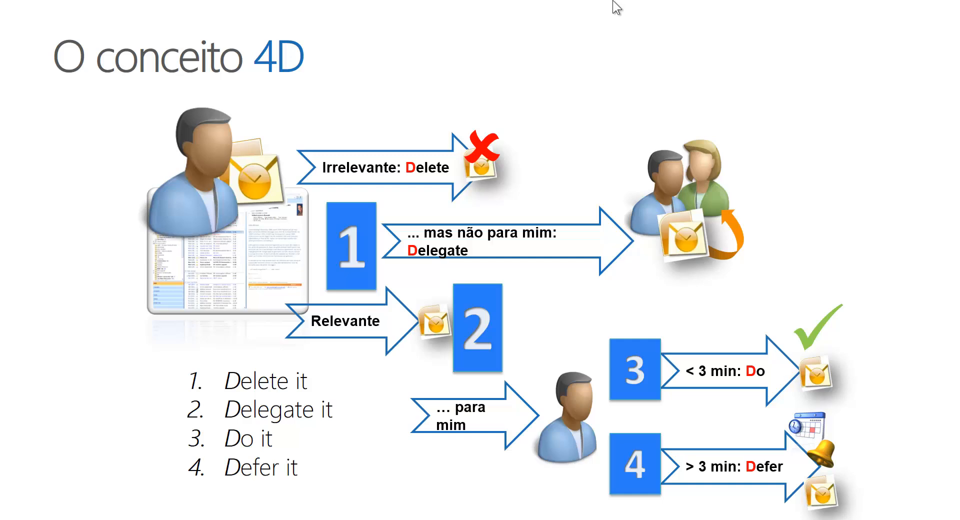
{"action": "key", "text": "alt+Tab"}
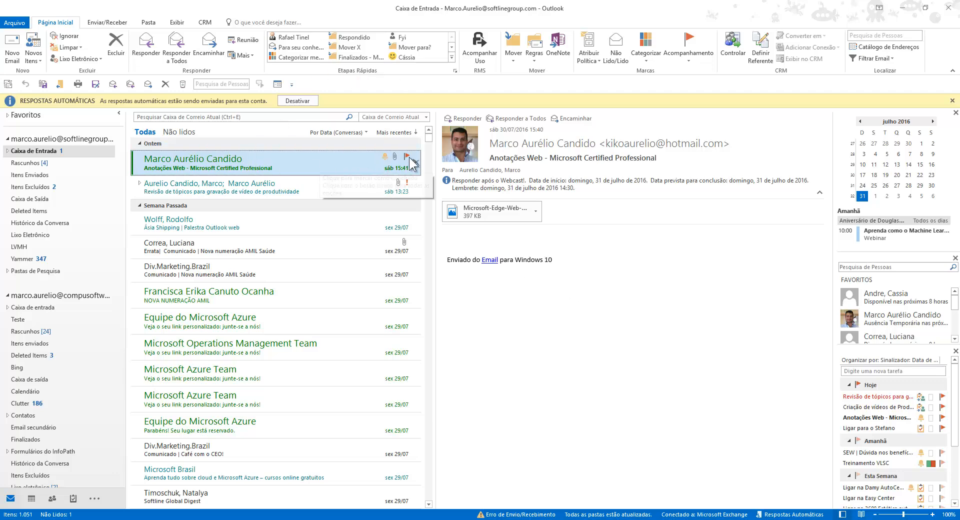
View the automatic reply, the Ásia Shipping and the Anotações Web emails, and switch to the presentation's 4D concept slide.
{"action": "left_click", "coordinate": [278, 187]}
{"action": "left_click", "coordinate": [263, 193]}
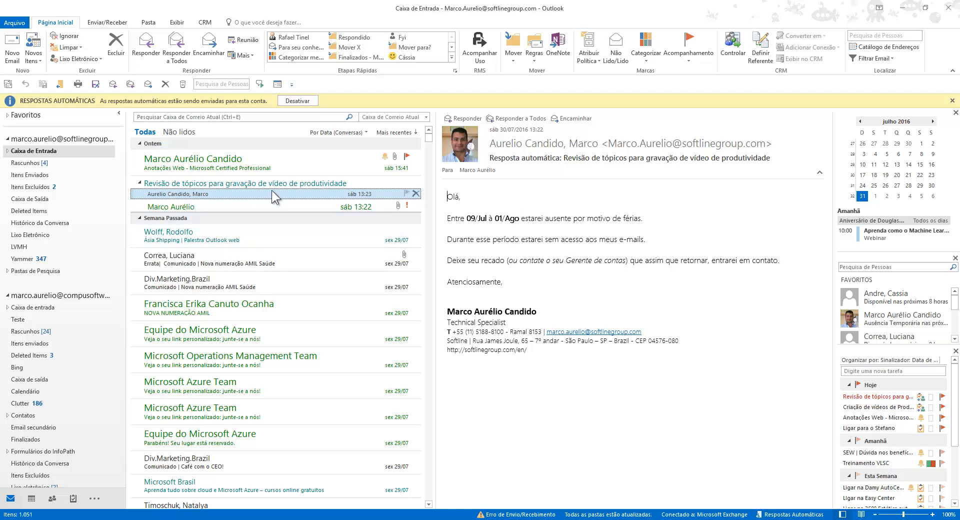
{"action": "left_click", "coordinate": [233, 241]}
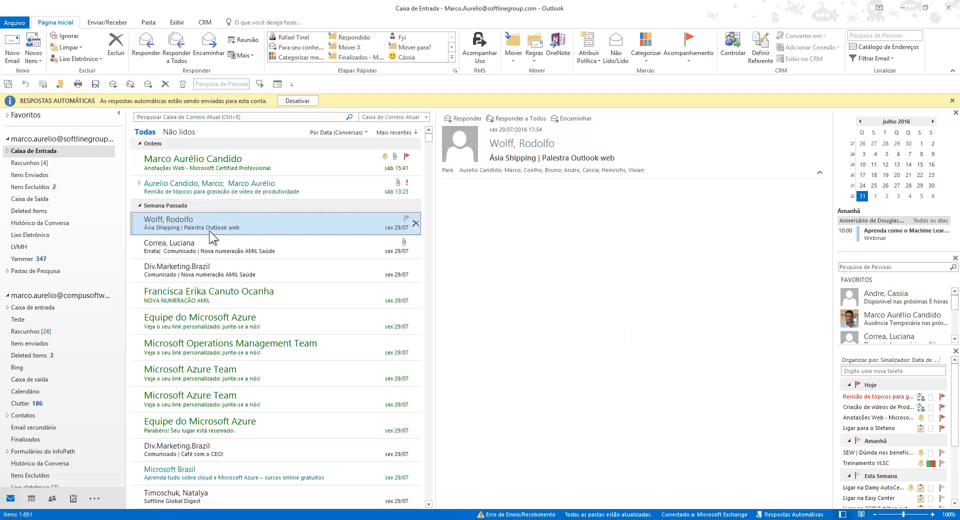
{"action": "left_click_drag", "start_coordinate": [453, 196], "coordinate": [467, 196]}
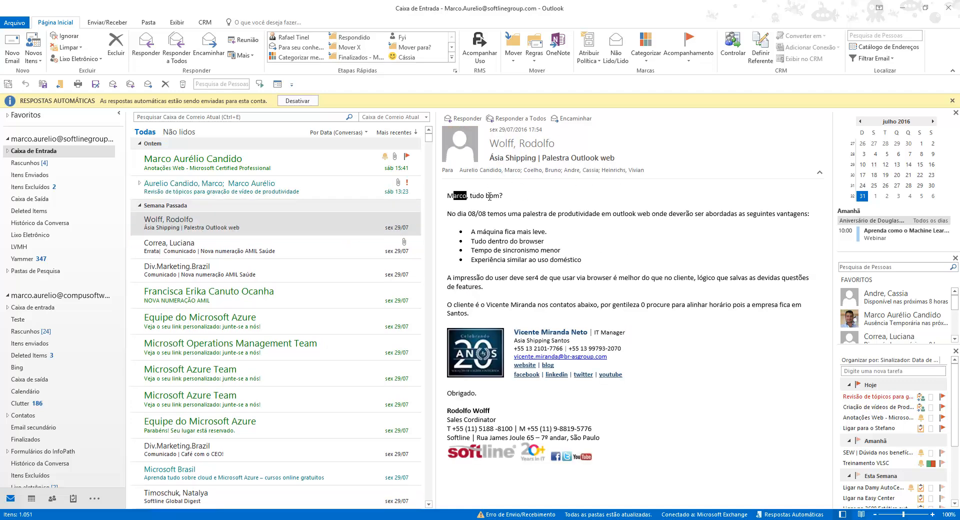
{"action": "left_click", "coordinate": [440, 198]}
{"action": "left_click", "coordinate": [468, 196]}
{"action": "left_click", "coordinate": [277, 160]}
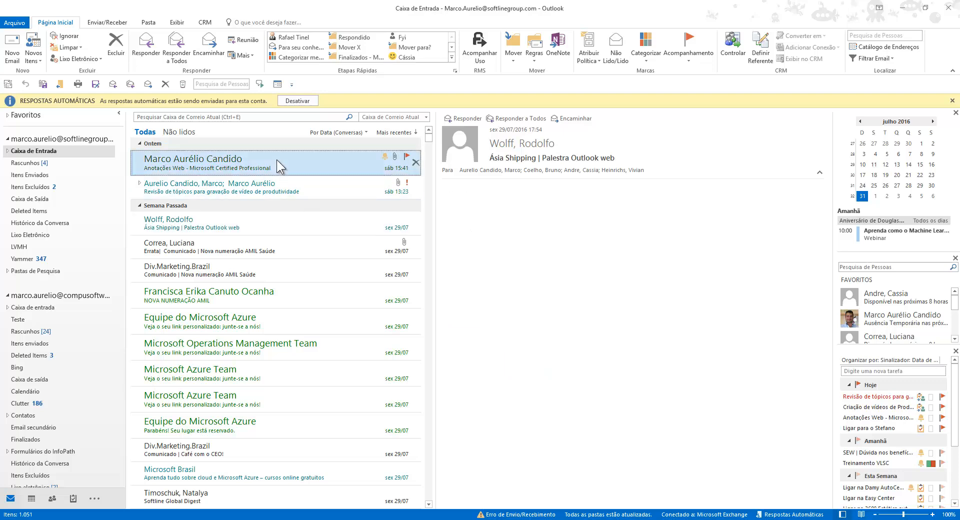
{"action": "left_click", "coordinate": [908, 7]}
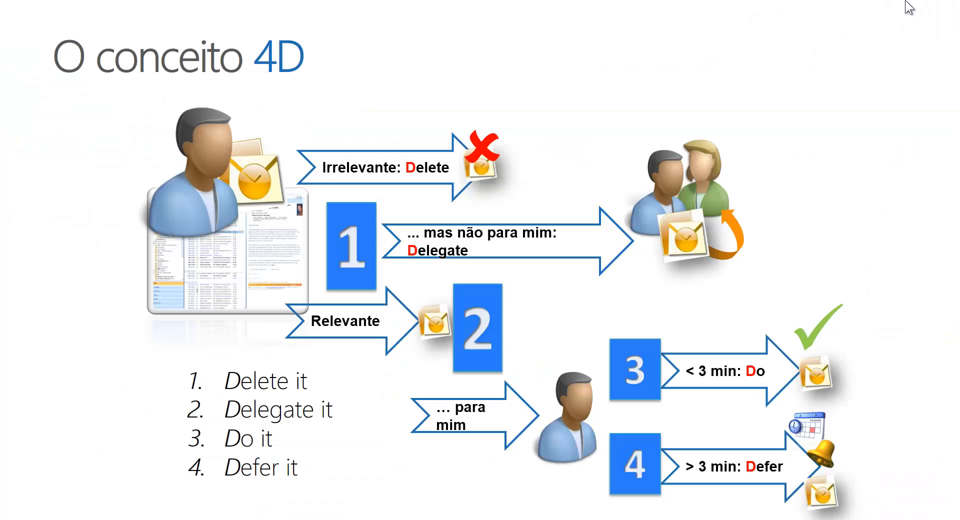